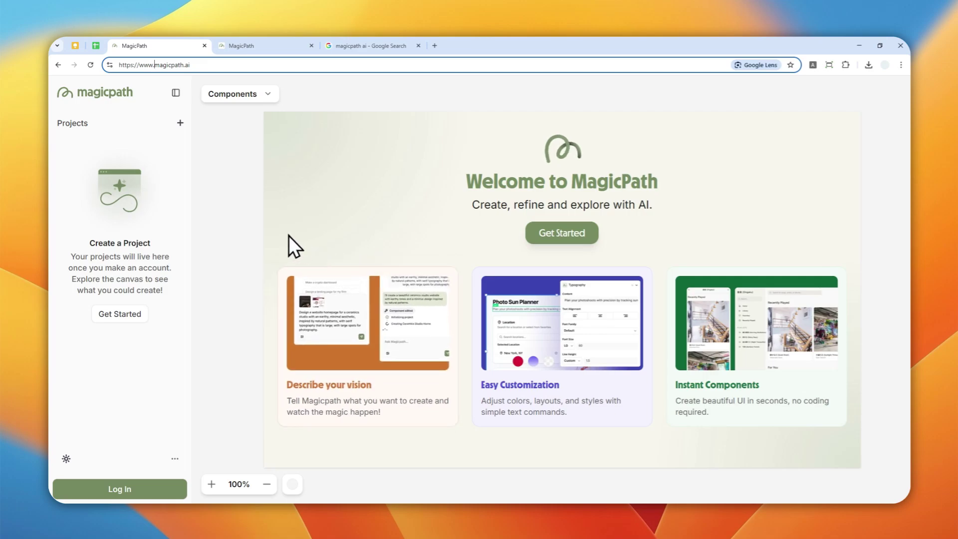
# Open the Music Player Card project and play the main card so its album cover spins
pyautogui.click(172, 68)
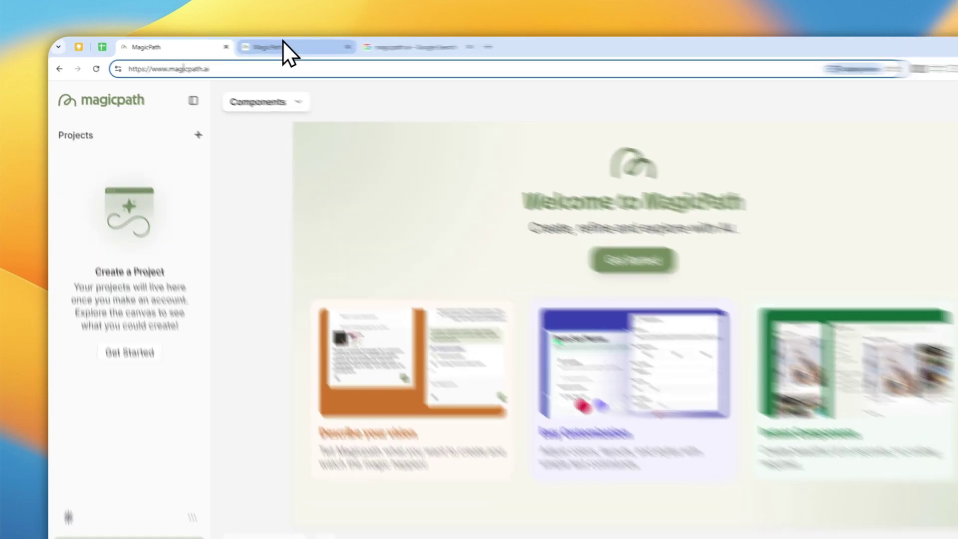
pyautogui.click(282, 44)
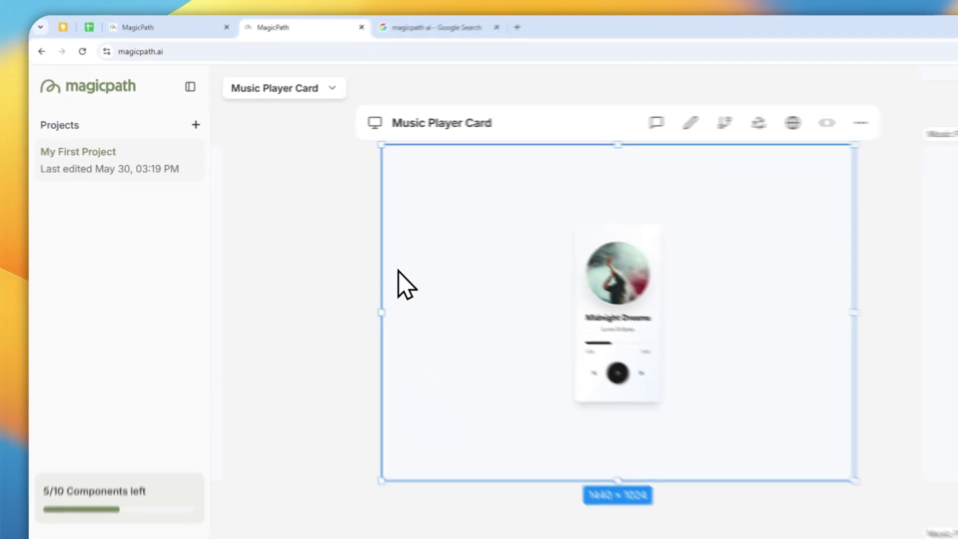
pyautogui.scroll(5, 549, 265)
pyautogui.scroll(2, 546, 277)
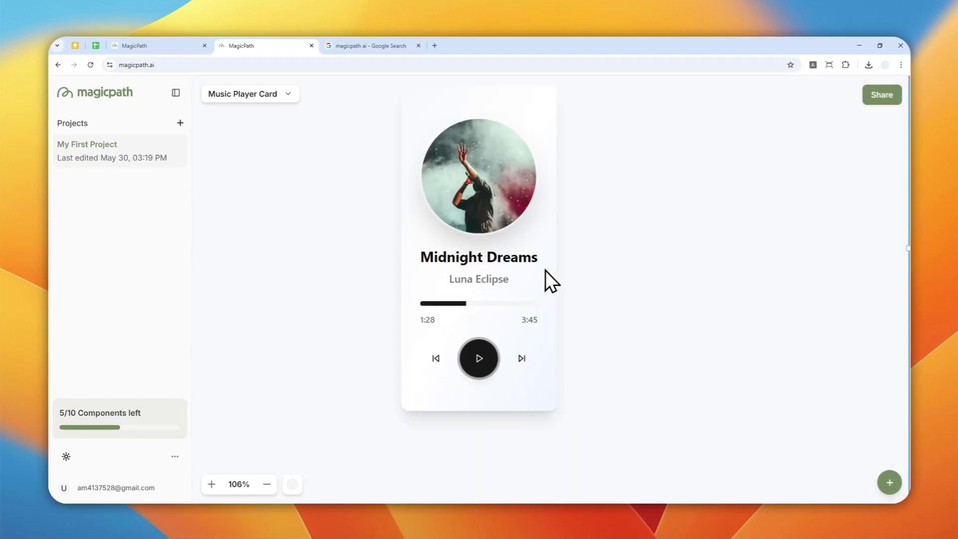
pyautogui.scroll(-4, 546, 271)
pyautogui.click(489, 322)
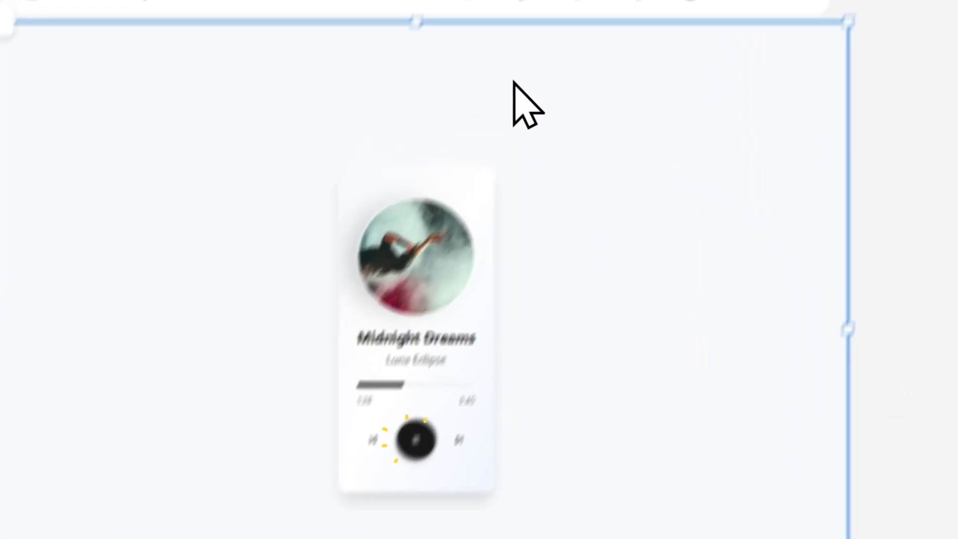
# Play the horizontal and lyrics-preview card variants to watch their covers spin
pyautogui.click(526, 47)
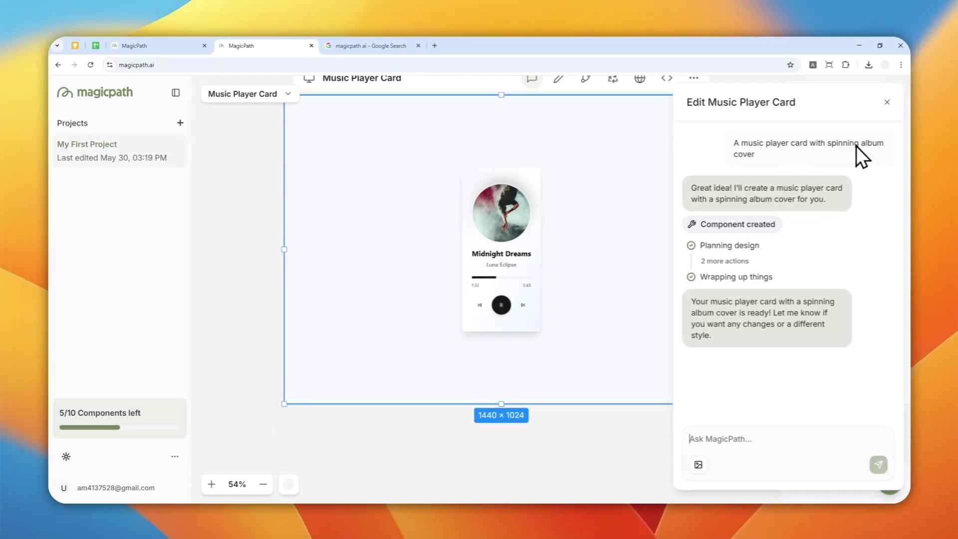
pyautogui.scroll(-5, 526, 257)
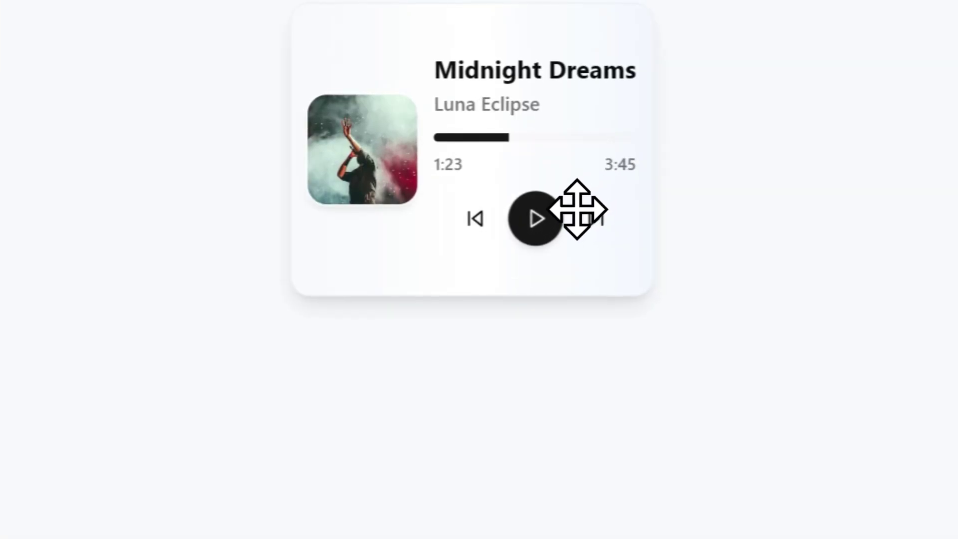
pyautogui.click(547, 209)
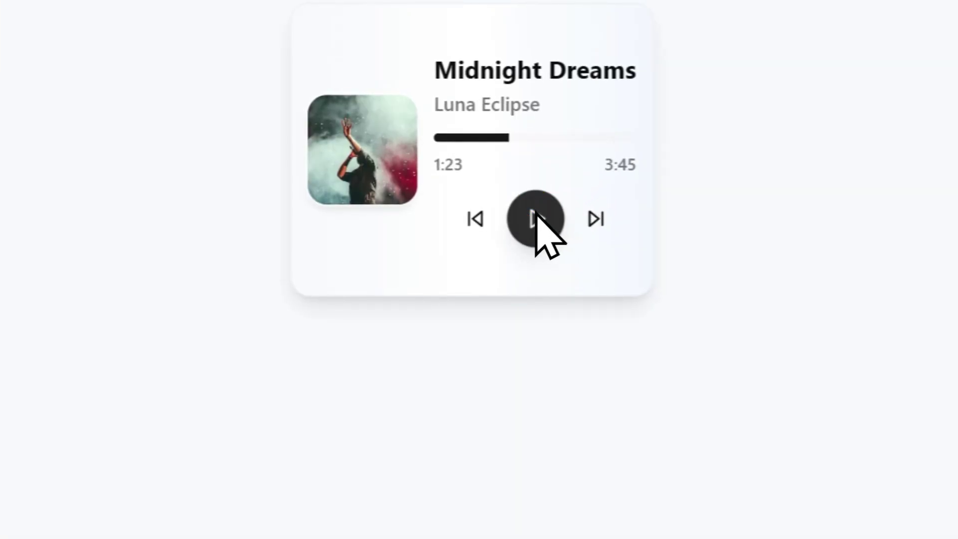
pyautogui.click(540, 219)
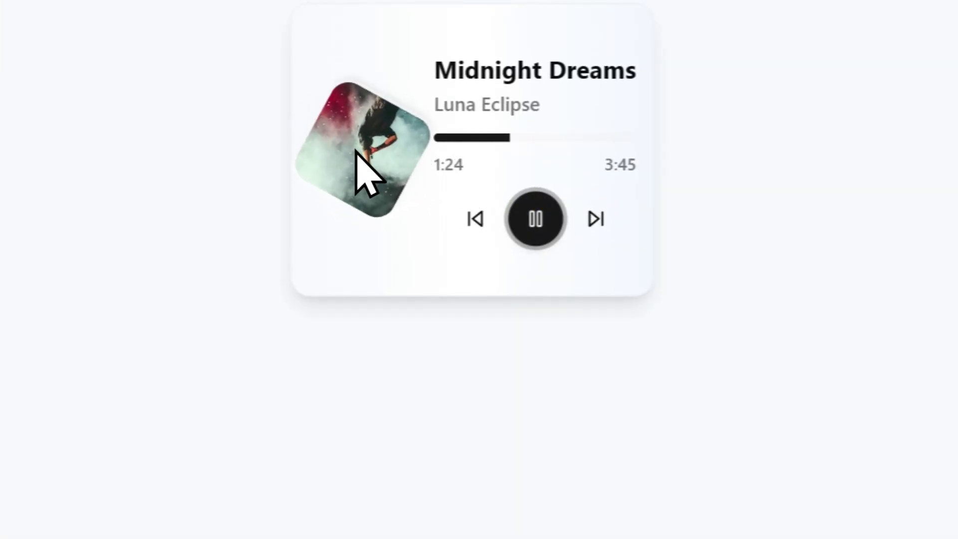
pyautogui.click(550, 220)
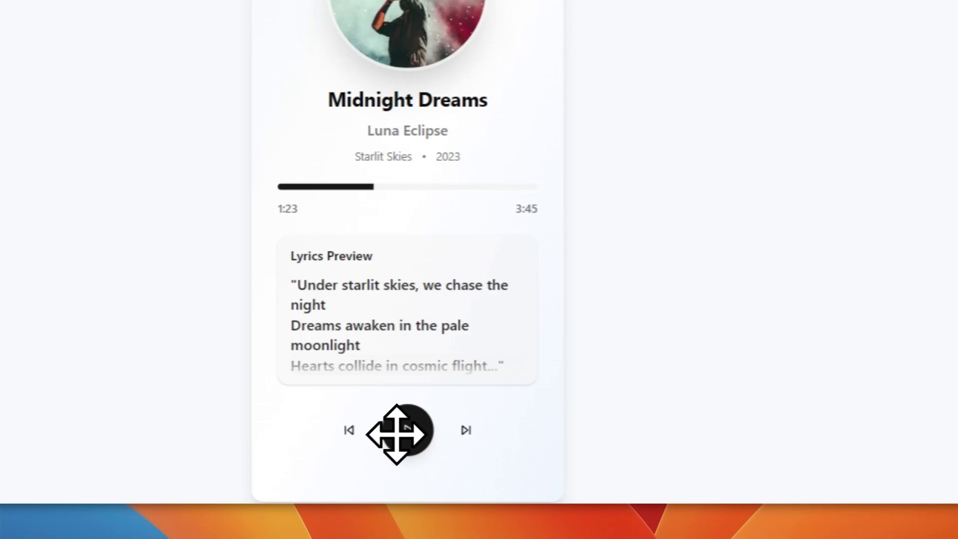
pyautogui.click(395, 427)
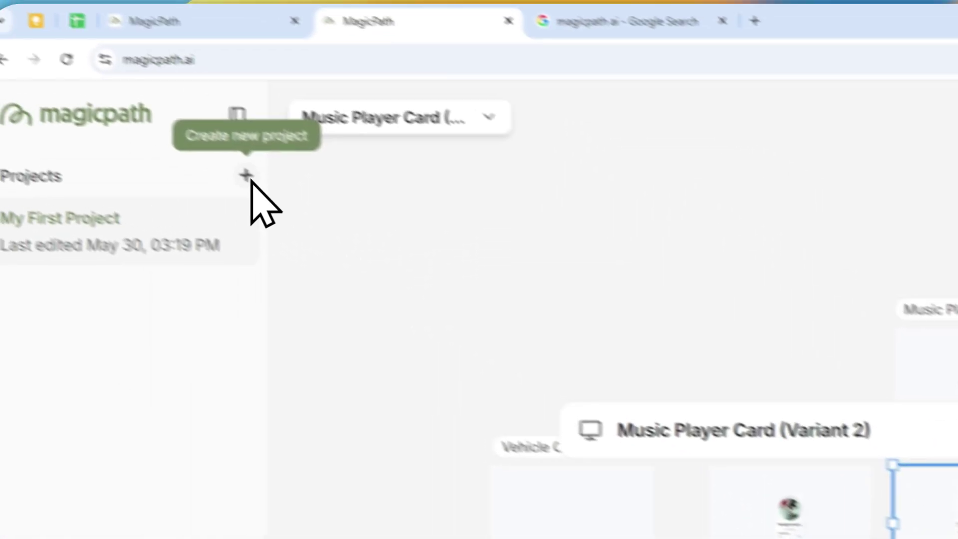
pyautogui.click(306, 205)
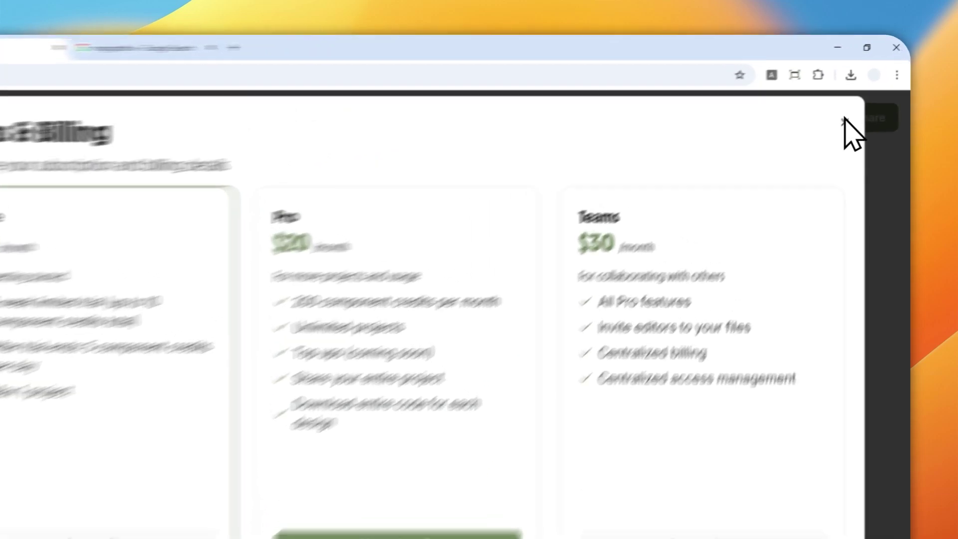
pyautogui.click(865, 98)
pyautogui.click(315, 345)
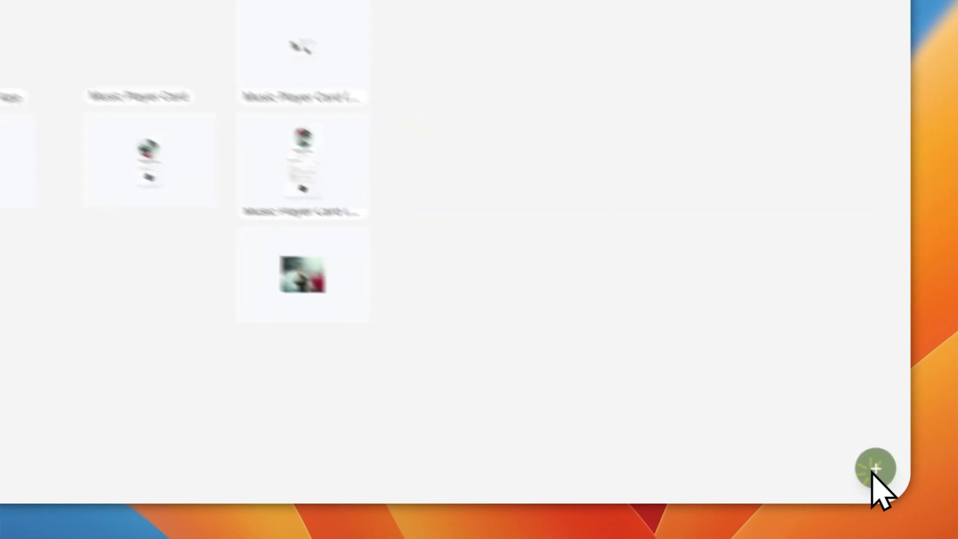
# Add Component 6 and prompt the AI for an app tracking a to-do list's success rate
pyautogui.click(889, 480)
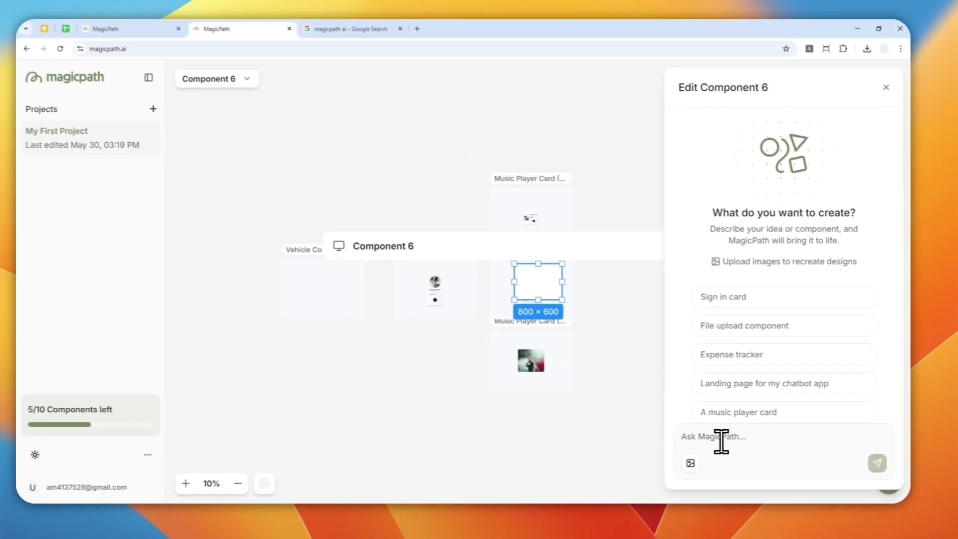
pyautogui.write('Create an app for tracking the success rate of my')
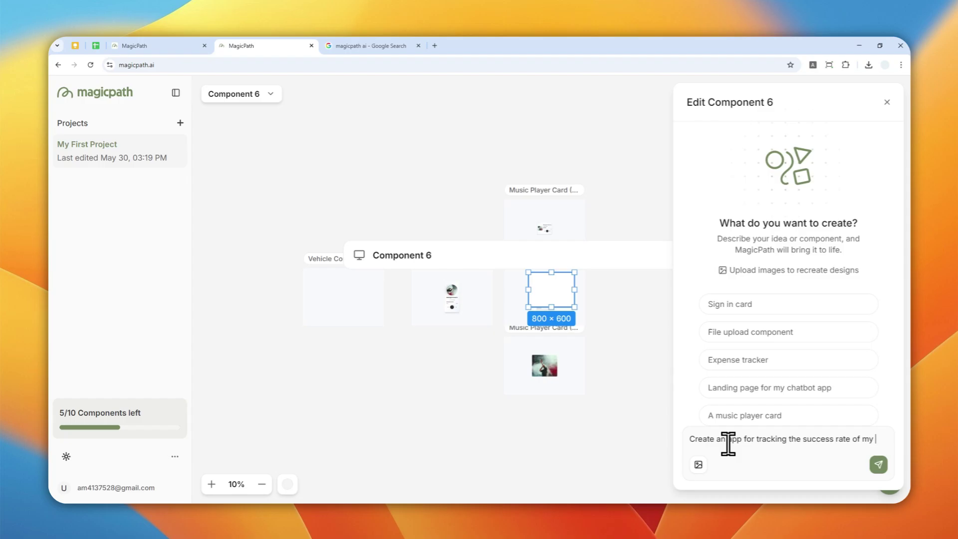
pyautogui.write('do list')
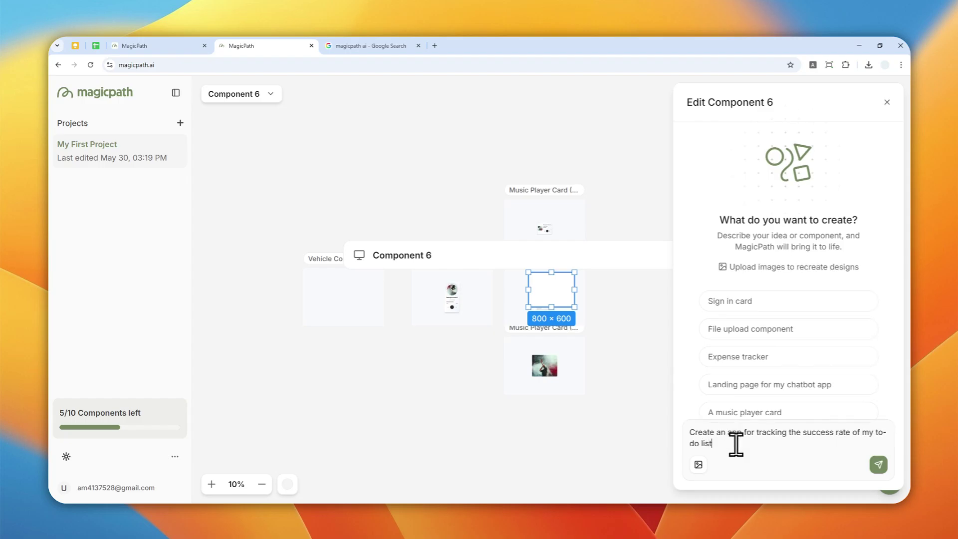
pyautogui.click(877, 464)
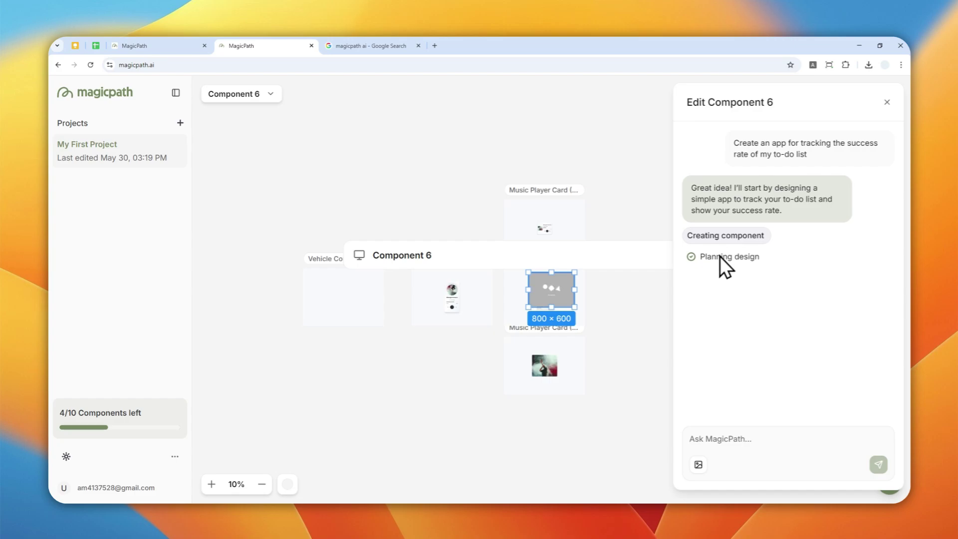
# Let the tracker dashboard finish generating, then select the finished Component 6 frame
pyautogui.scroll(5, 559, 289)
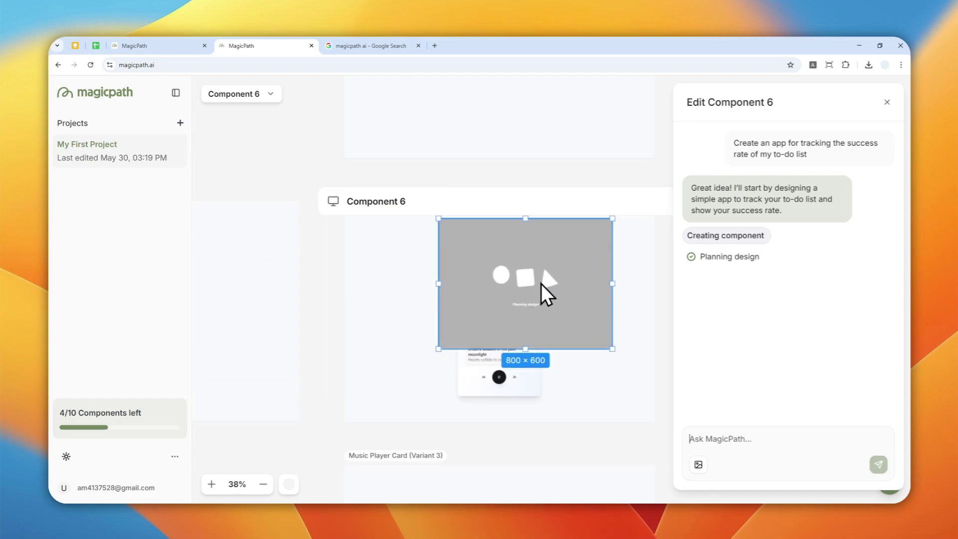
pyautogui.scroll(5, 542, 283)
pyautogui.scroll(-5, 539, 284)
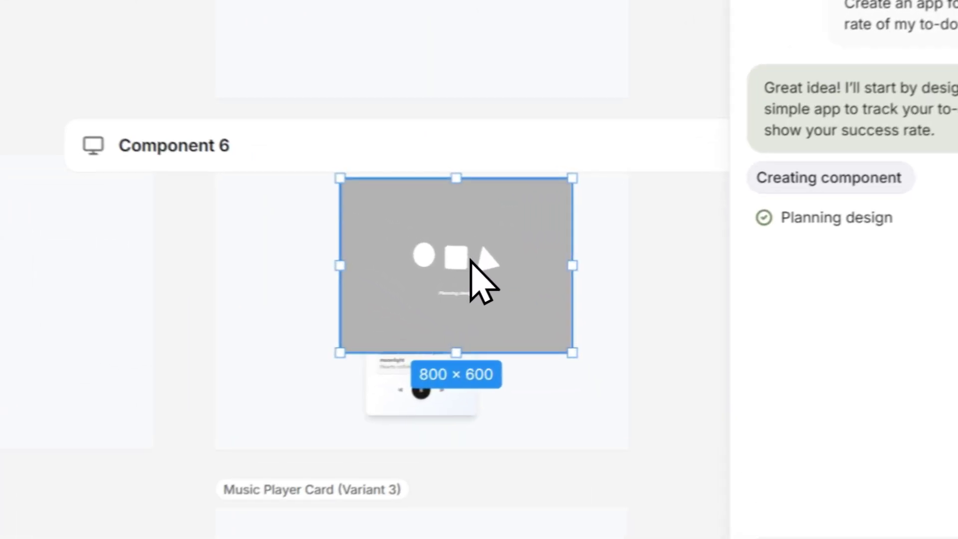
pyautogui.scroll(3, 495, 292)
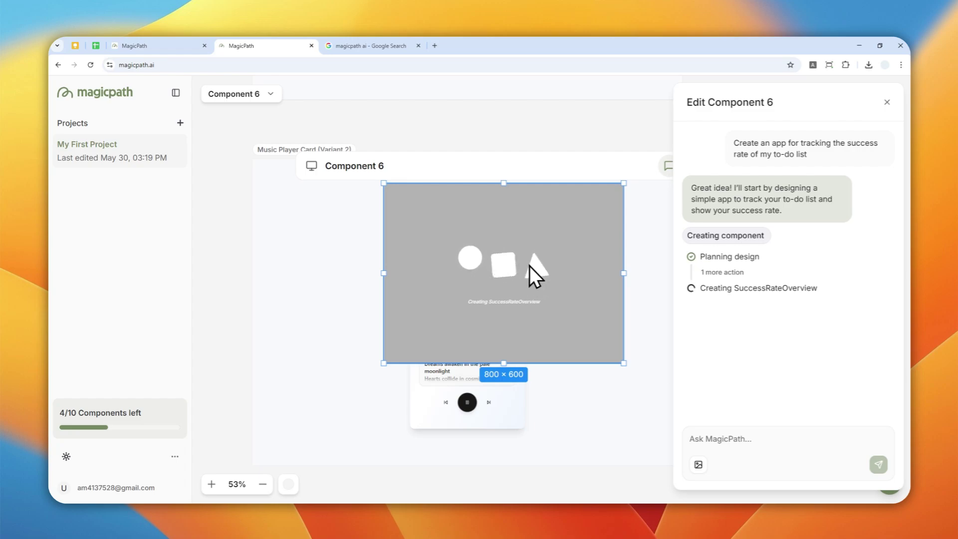
pyautogui.scroll(-3, 549, 272)
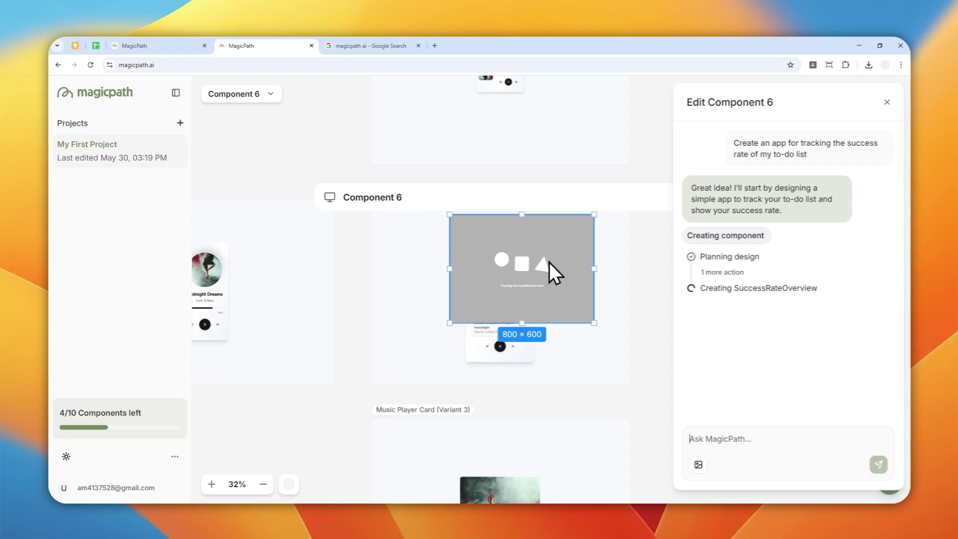
pyautogui.scroll(-3, 549, 262)
pyautogui.scroll(5, 548, 262)
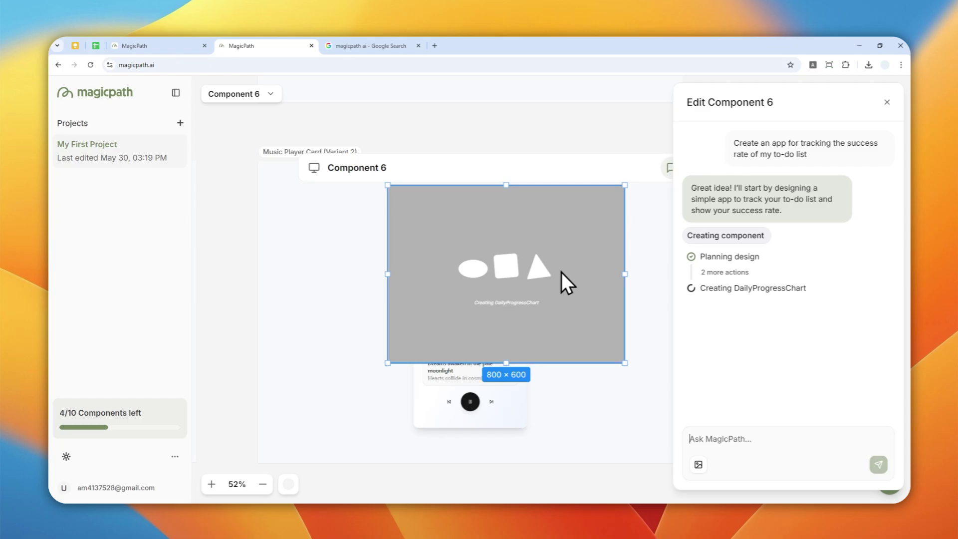
pyautogui.click(485, 434)
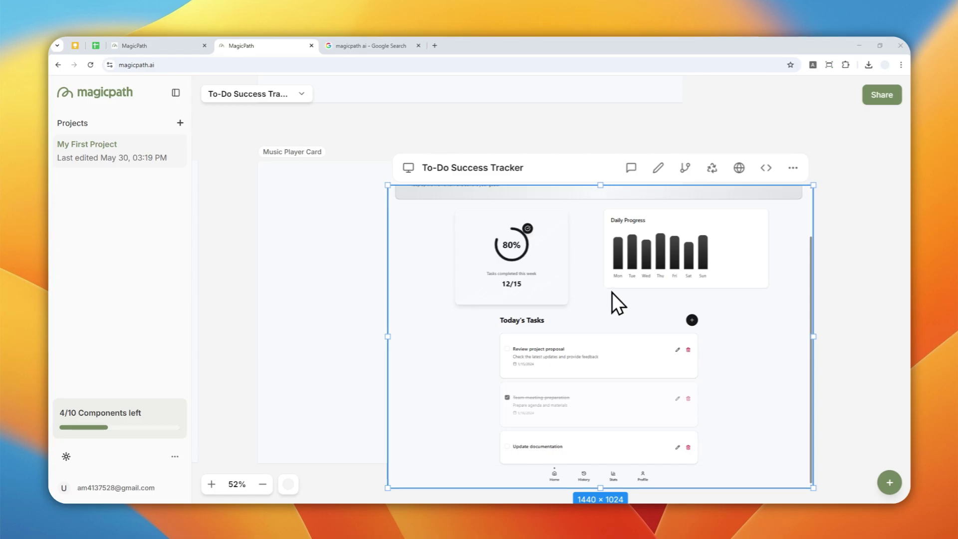
pyautogui.scroll(2, 579, 294)
pyautogui.scroll(3, 561, 304)
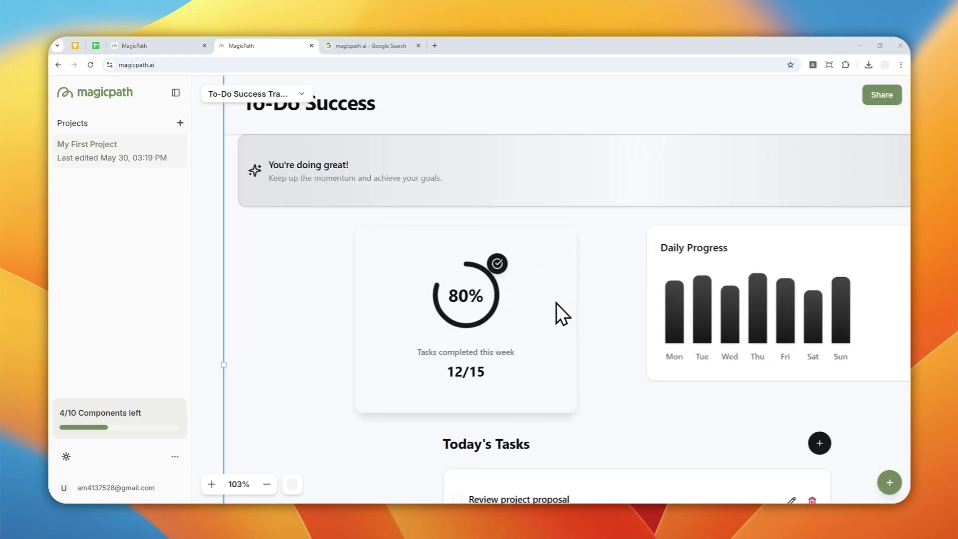
pyautogui.scroll(-3, 557, 303)
pyautogui.scroll(-3, 555, 285)
pyautogui.scroll(2, 582, 295)
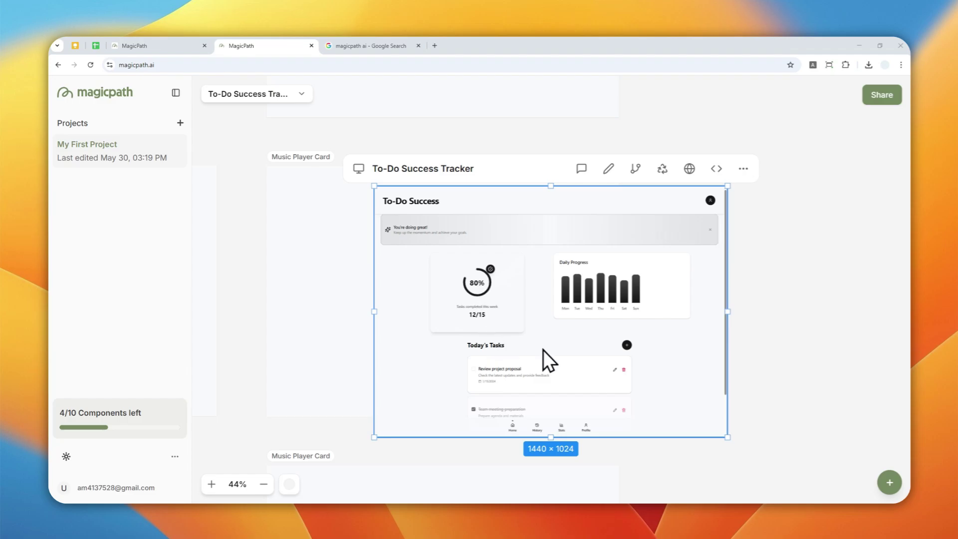
# Ask MagicPath to change the tracker's theme colour to orange
pyautogui.click(582, 168)
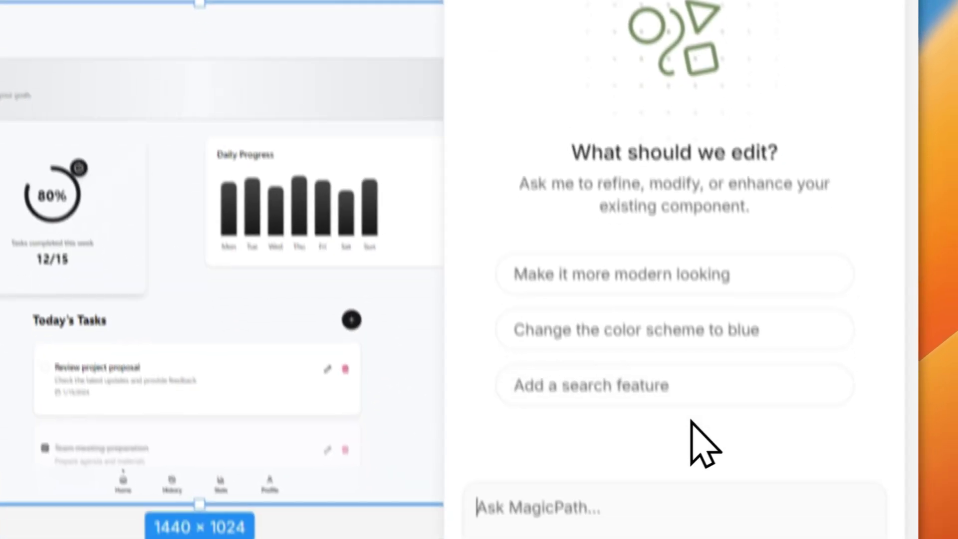
pyautogui.click(549, 389)
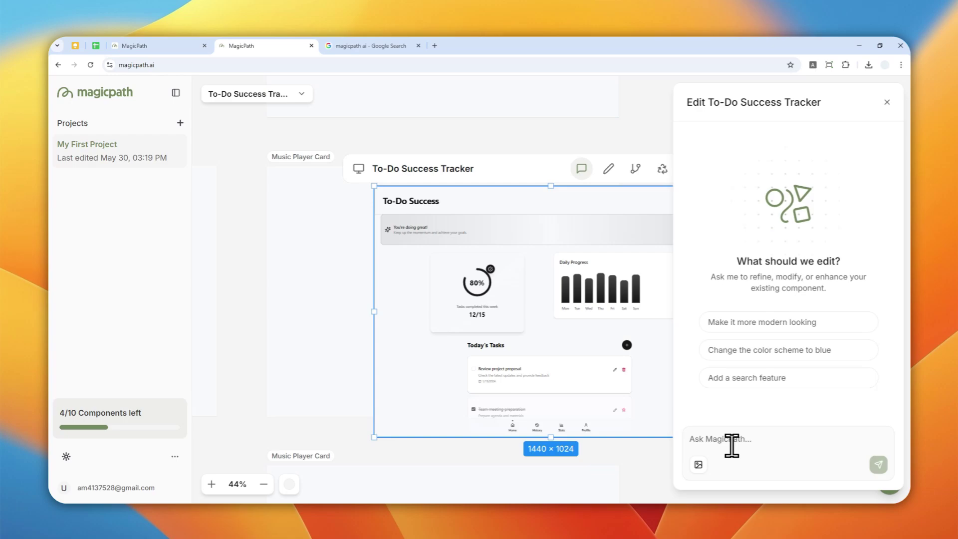
pyautogui.write('c')
pyautogui.write(' theme')
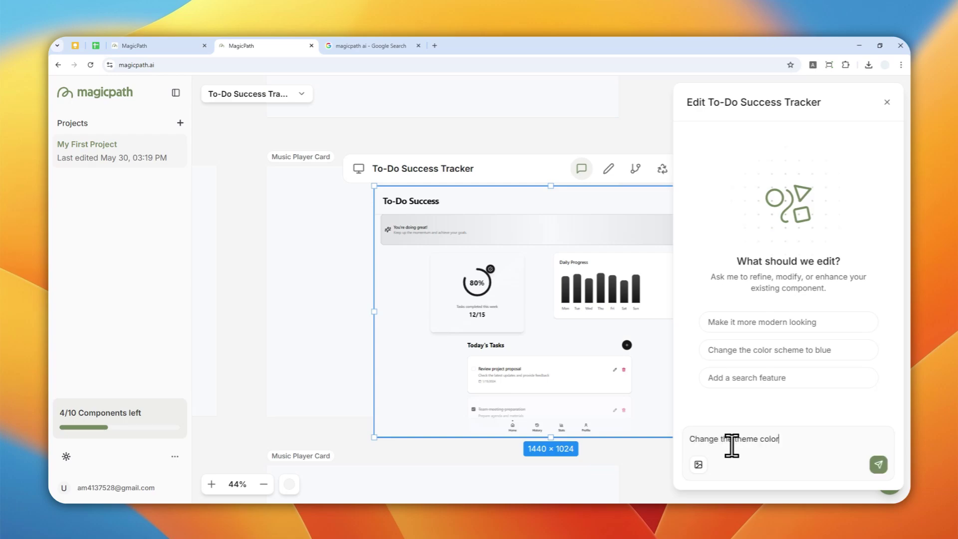
pyautogui.write('orange')
pyautogui.click(879, 464)
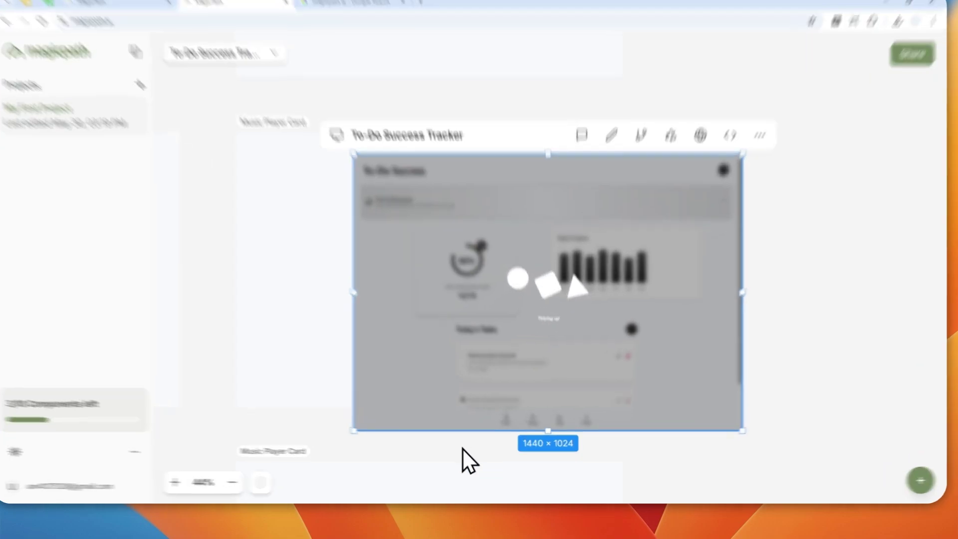
# Review the tracker's new coral theme on the canvas
pyautogui.click(469, 464)
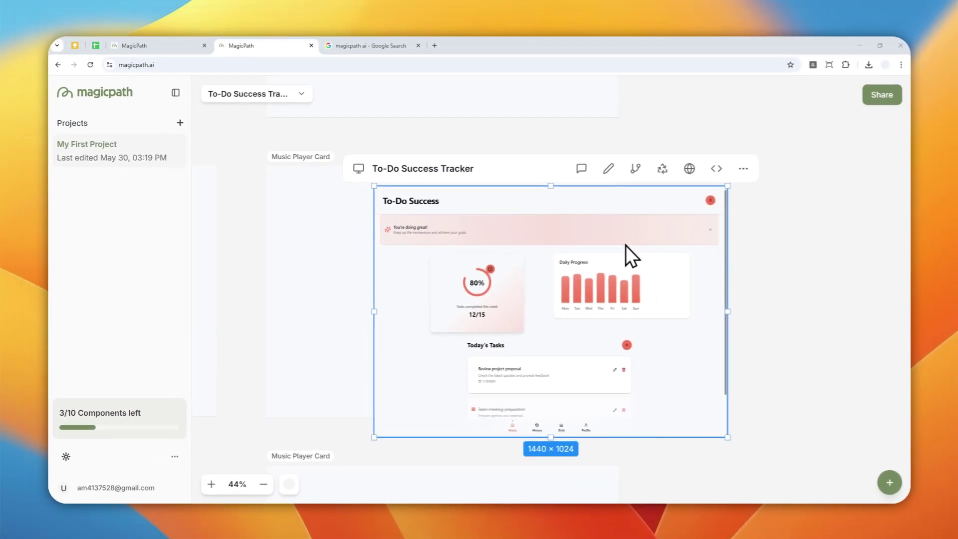
pyautogui.scroll(3, 566, 300)
pyautogui.scroll(2, 541, 320)
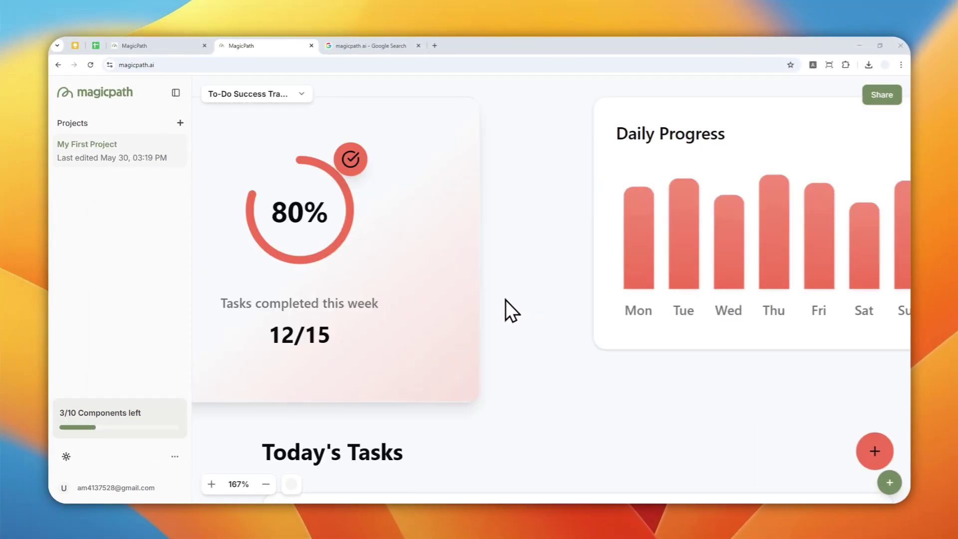
pyautogui.scroll(-8, 506, 305)
pyautogui.scroll(3, 505, 295)
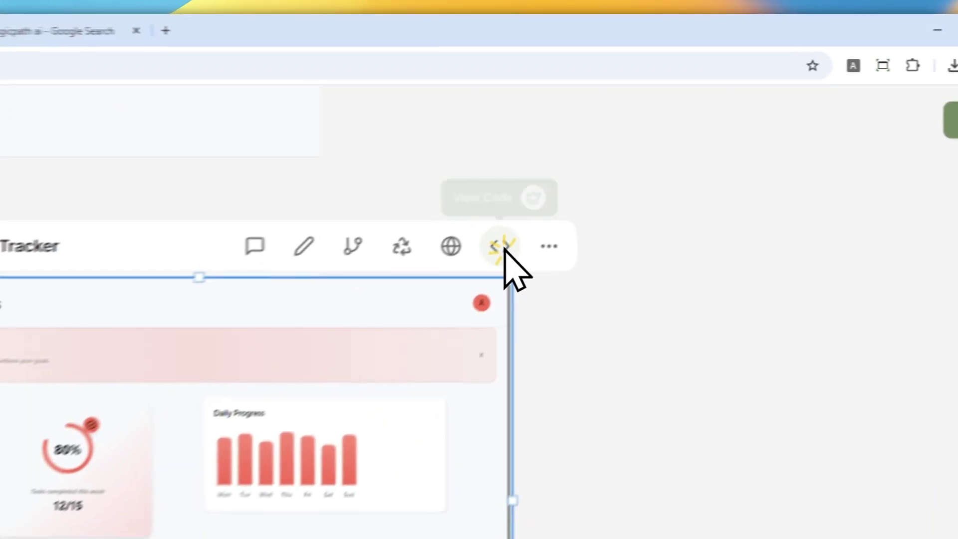
pyautogui.click(622, 167)
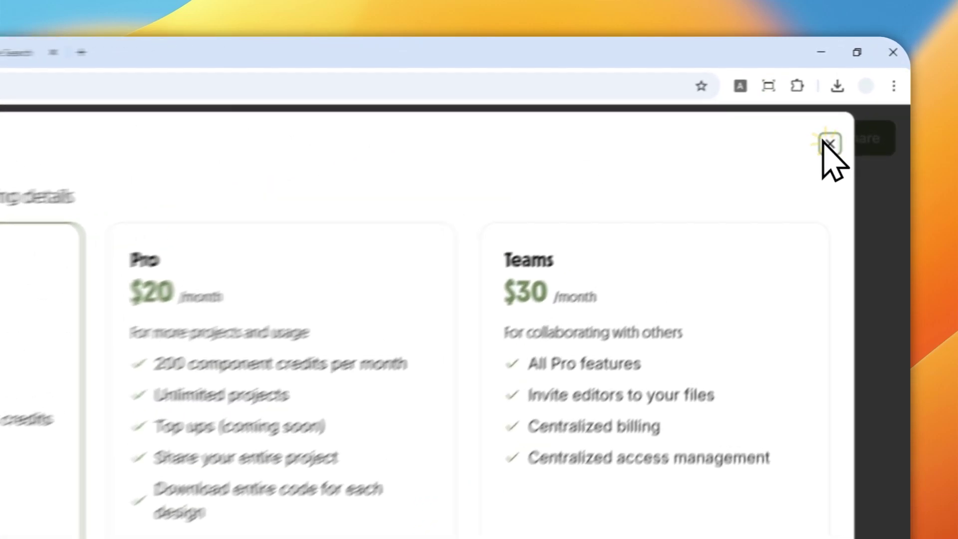
pyautogui.click(865, 99)
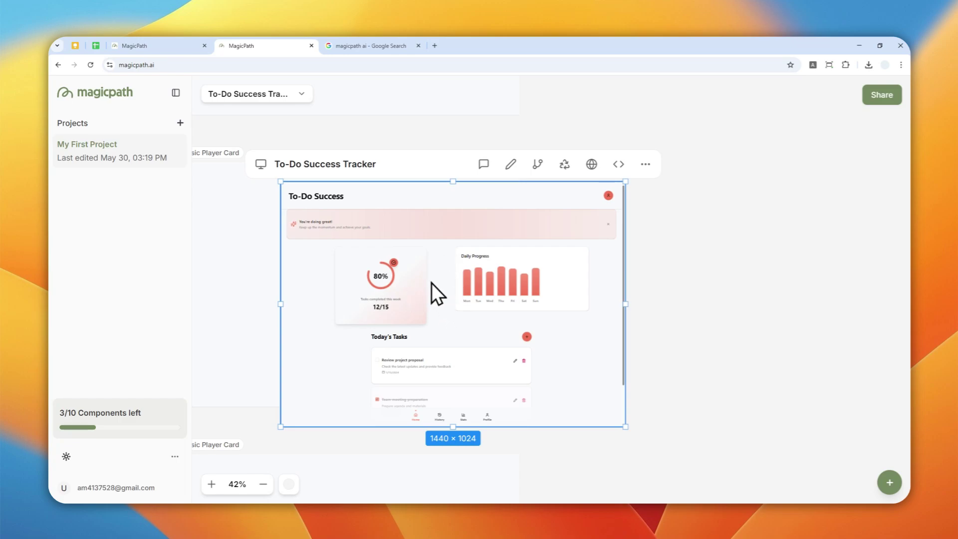
pyautogui.scroll(-5, 403, 260)
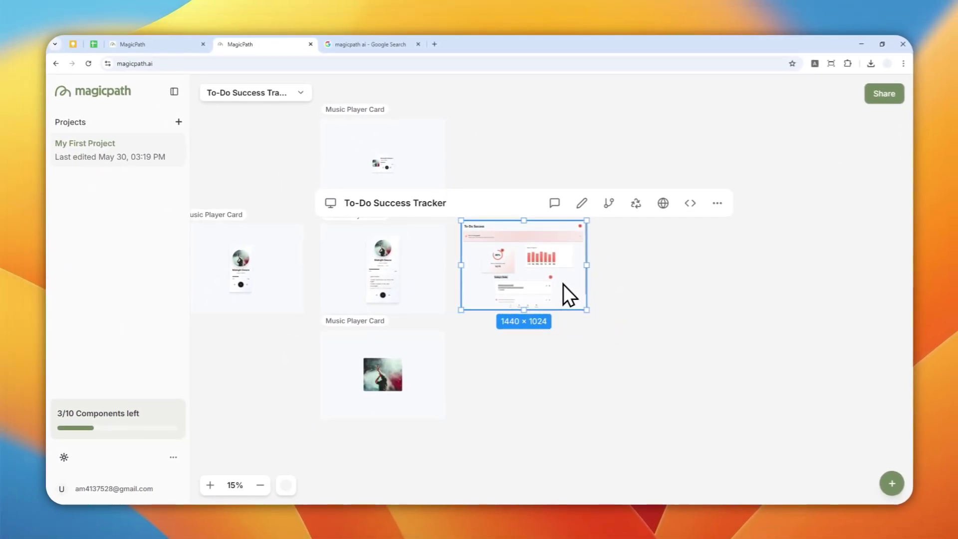
pyautogui.scroll(5, 549, 271)
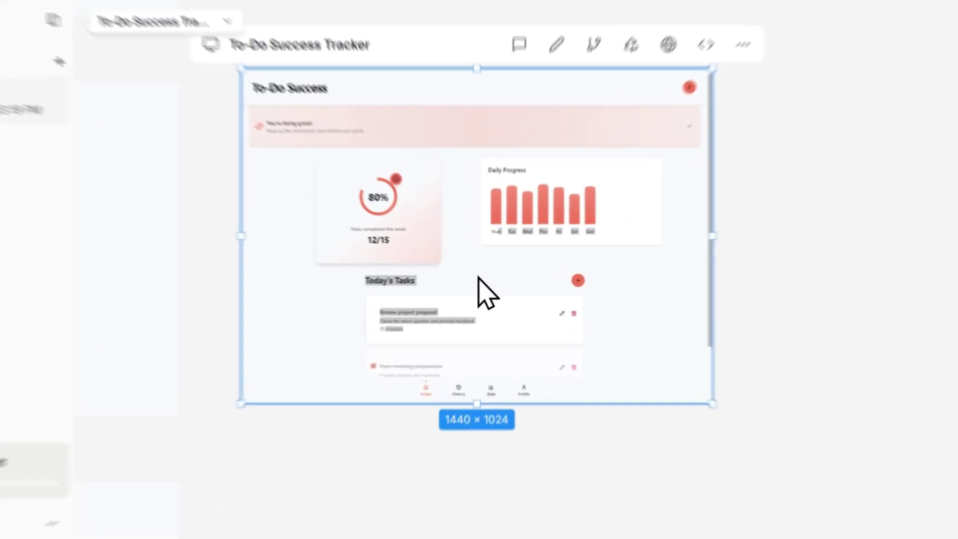
pyautogui.click(510, 272)
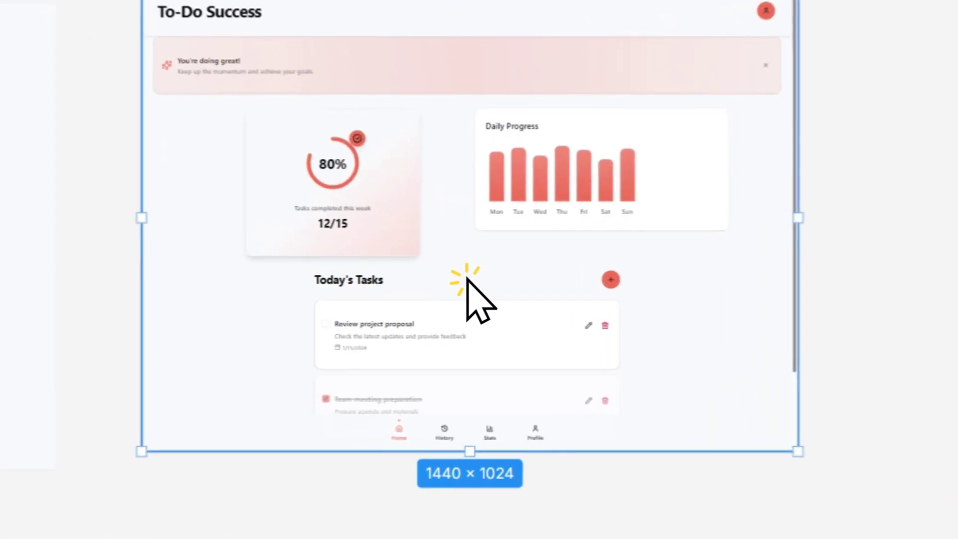
pyautogui.scroll(-5, 510, 272)
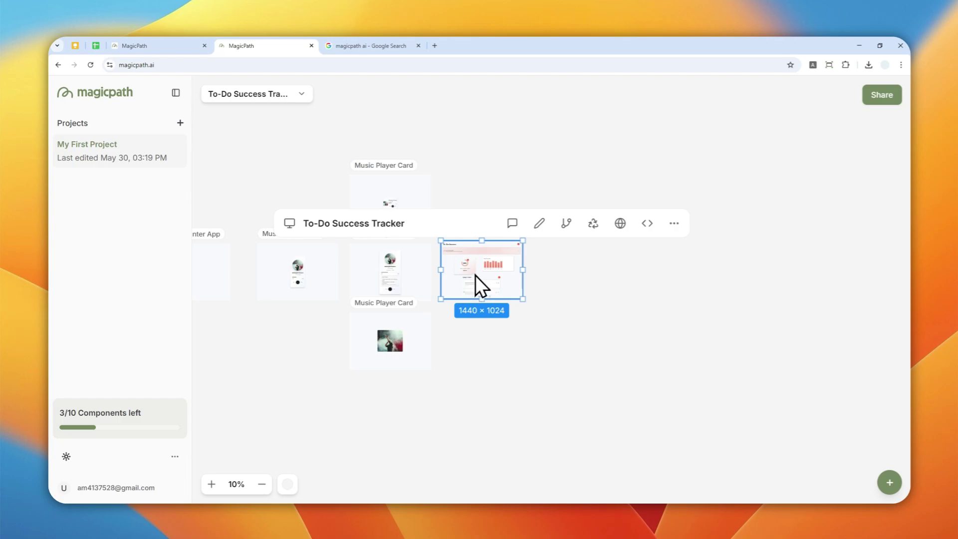
pyautogui.scroll(8, 475, 276)
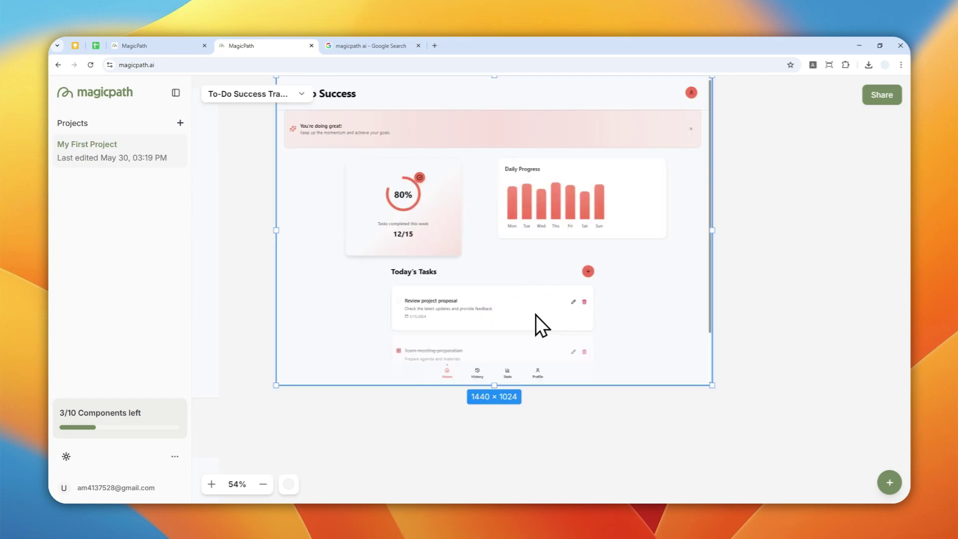